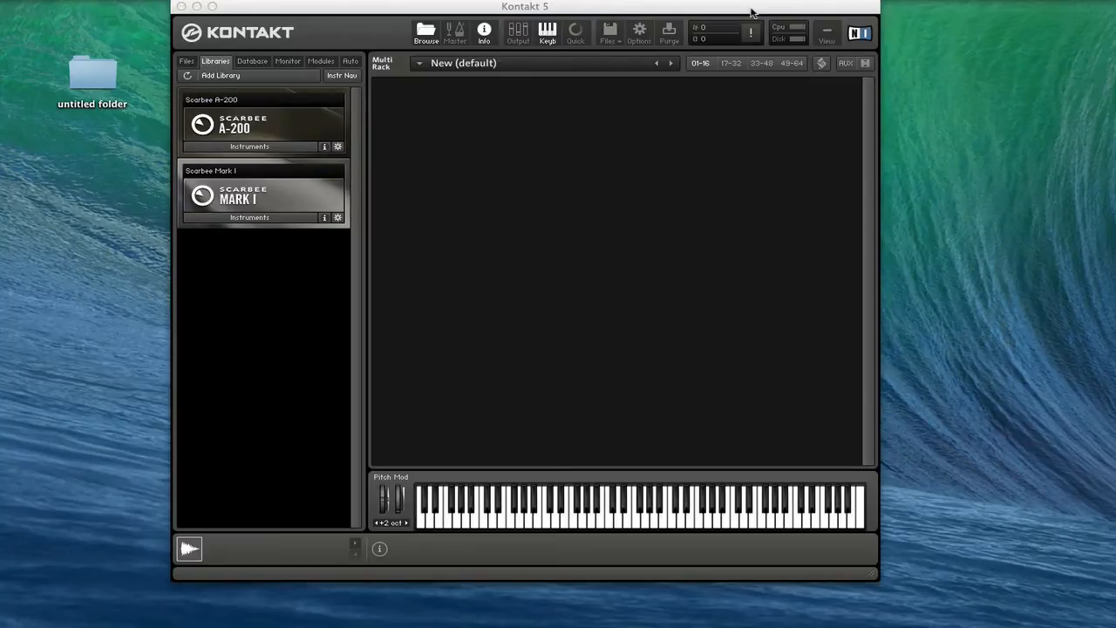
# Step: Show the output section and examine its stereo channels st.1 to st.16 and auxiliary channels aux 1 to aux 4
pyautogui.click(519, 40)
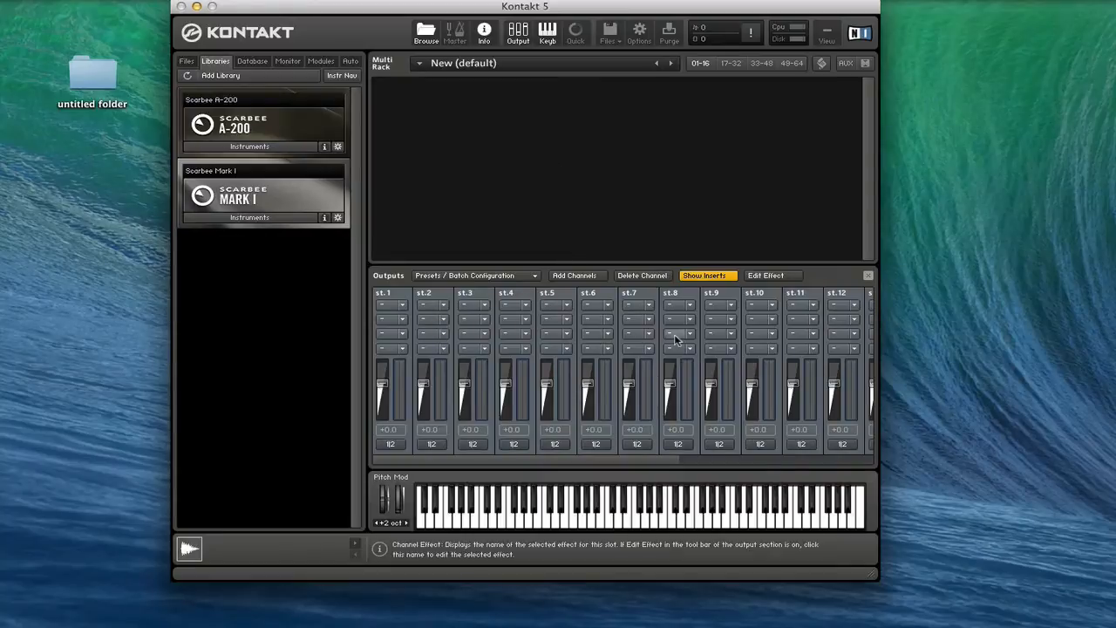
pyautogui.hscroll(5, 667, 338)
pyautogui.hscroll(5, 656, 342)
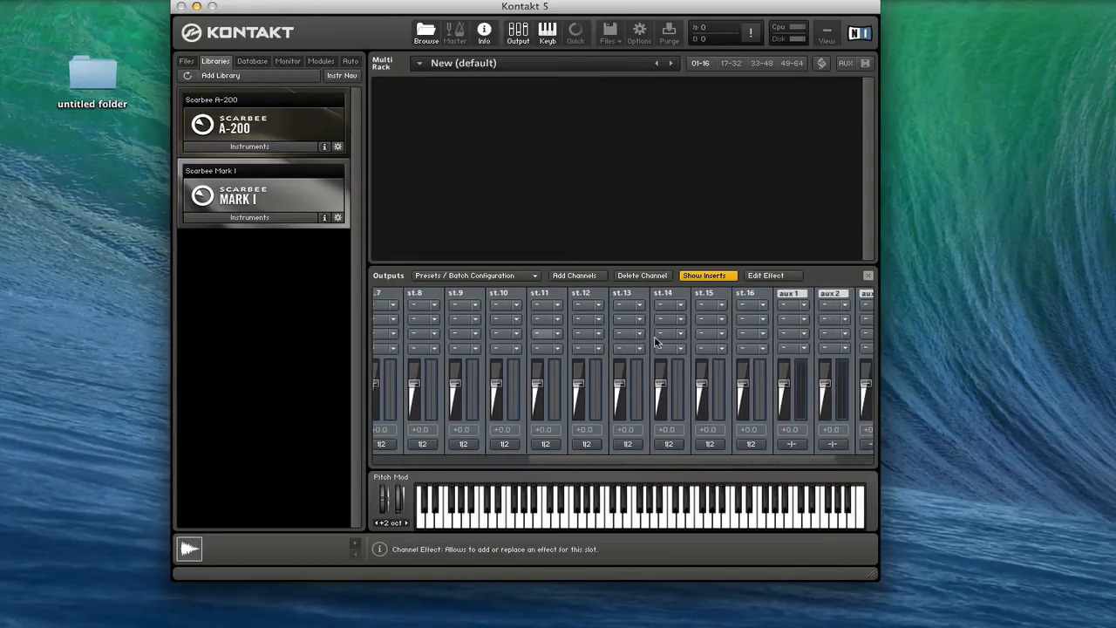
pyautogui.hscroll(1, 656, 342)
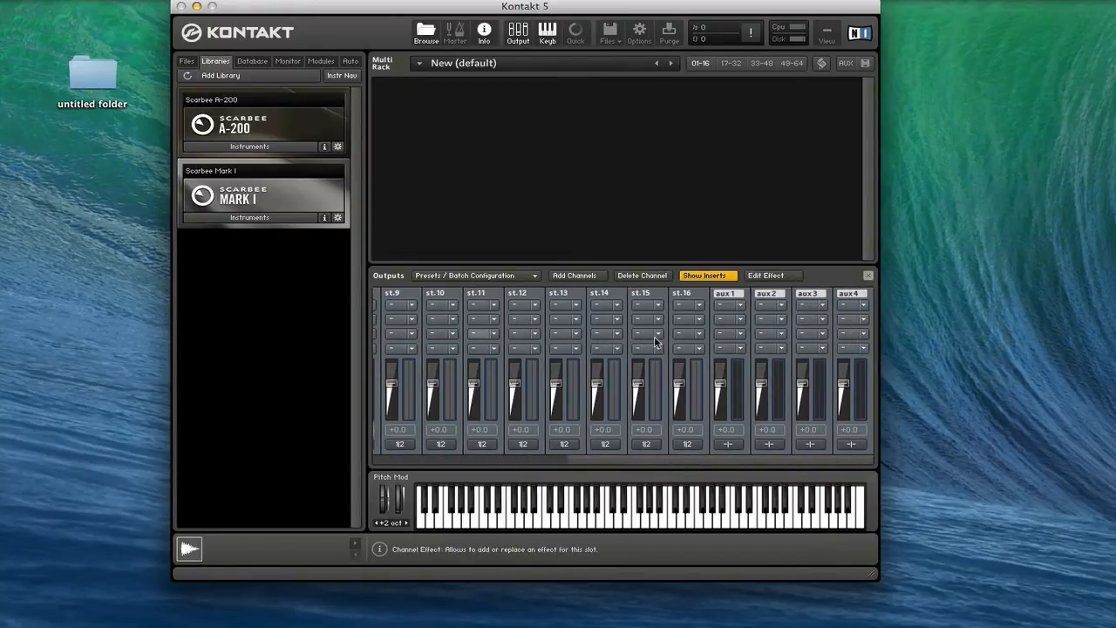
pyautogui.hscroll(-8, 657, 342)
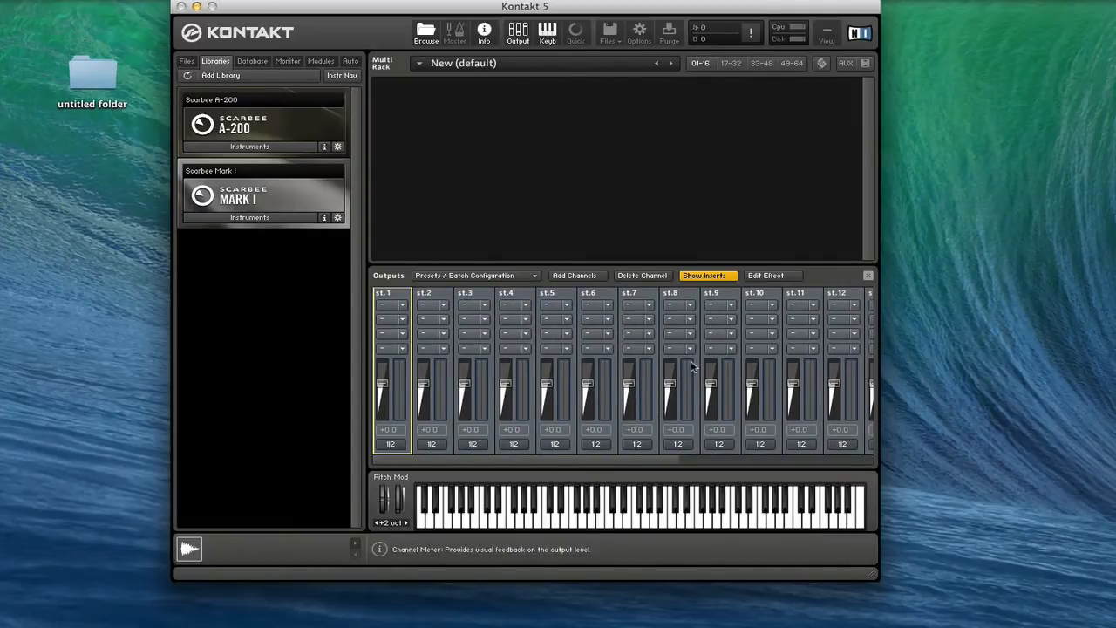
pyautogui.hscroll(8, 692, 366)
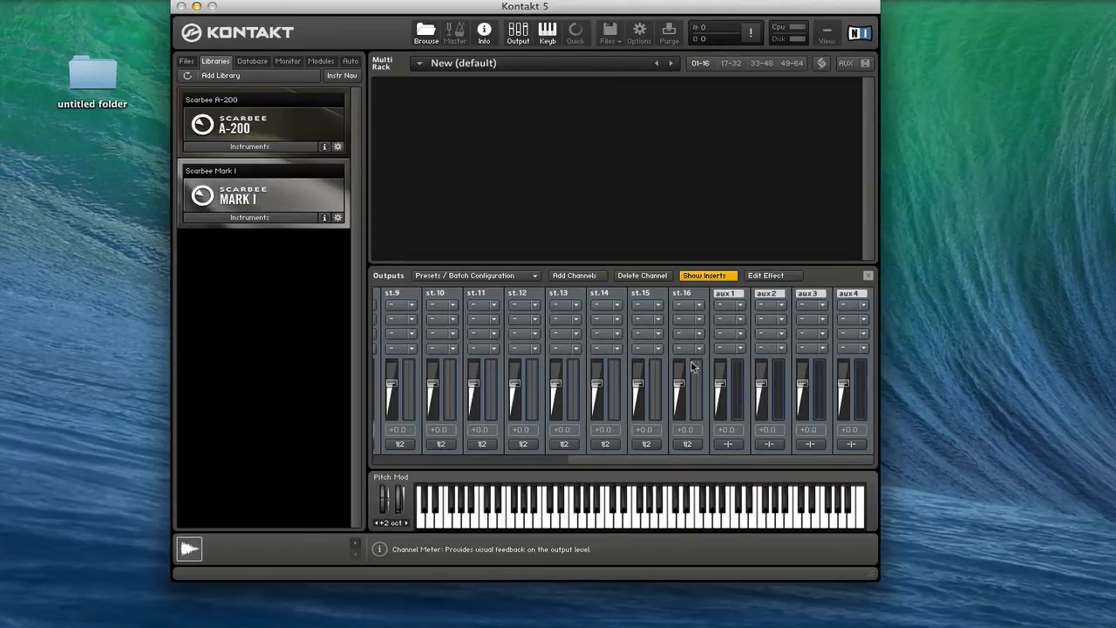
pyautogui.click(691, 367)
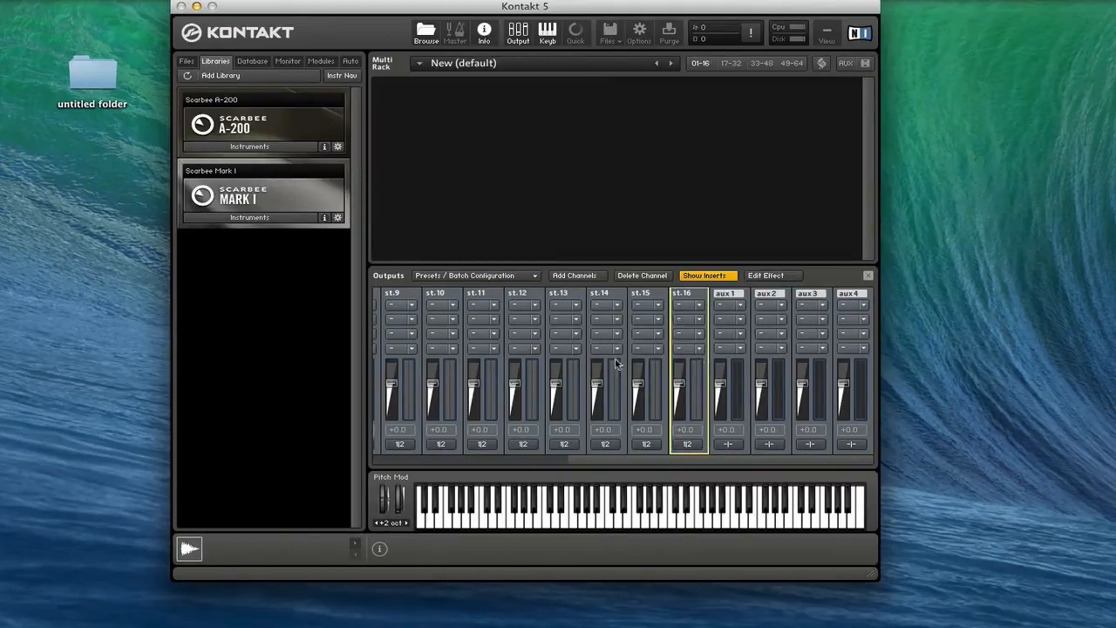
pyautogui.hscroll(-8, 616, 364)
pyautogui.click(390, 364)
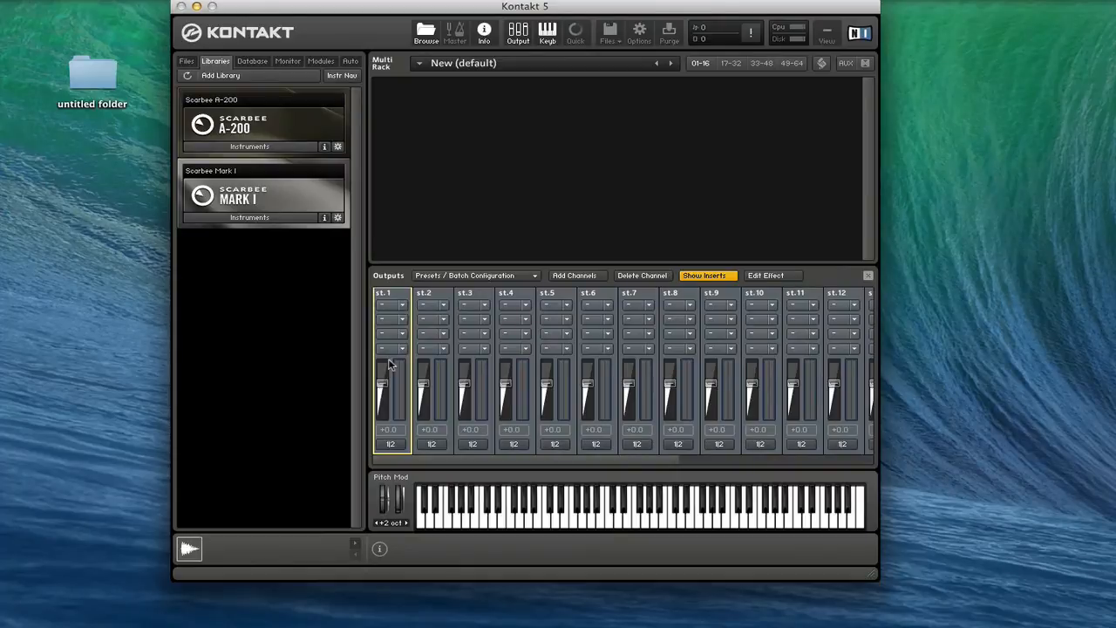
pyautogui.click(433, 378)
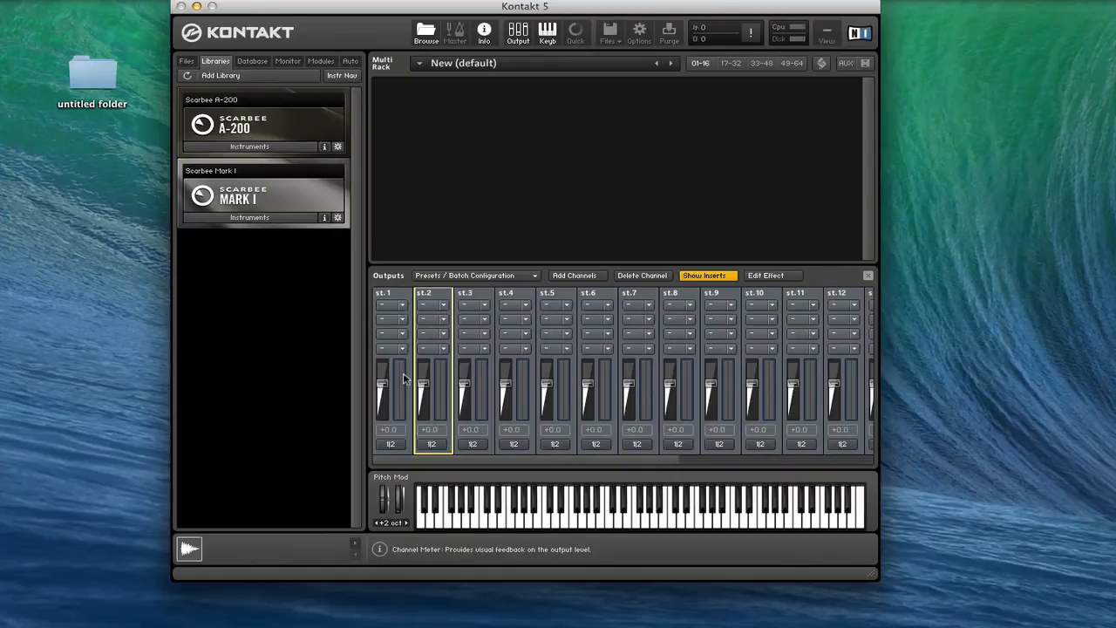
pyautogui.click(404, 377)
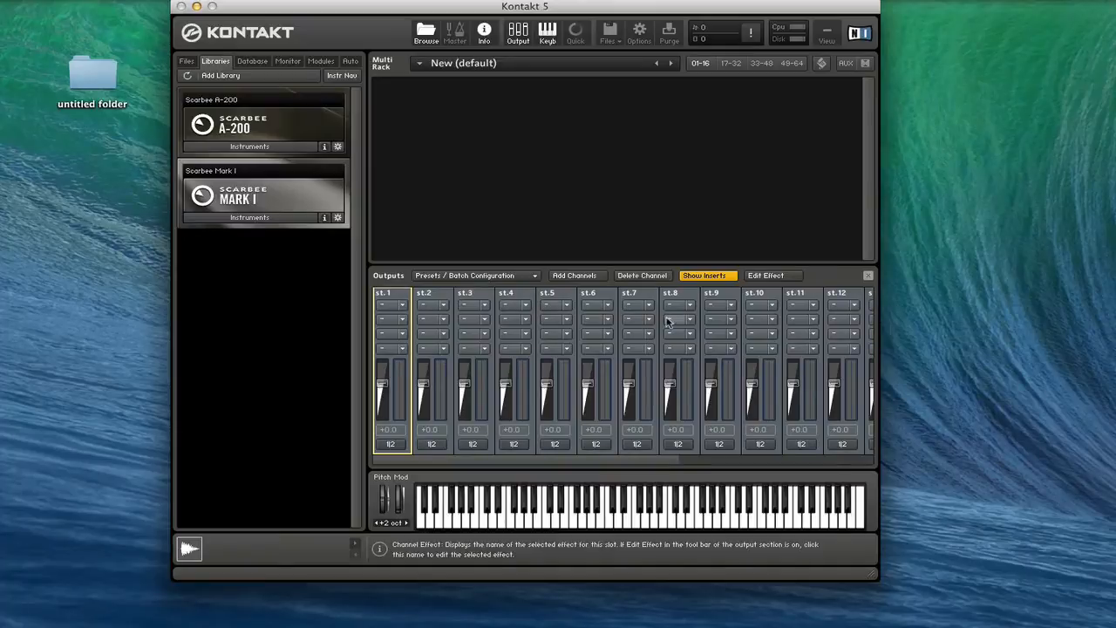
pyautogui.hscroll(7, 667, 319)
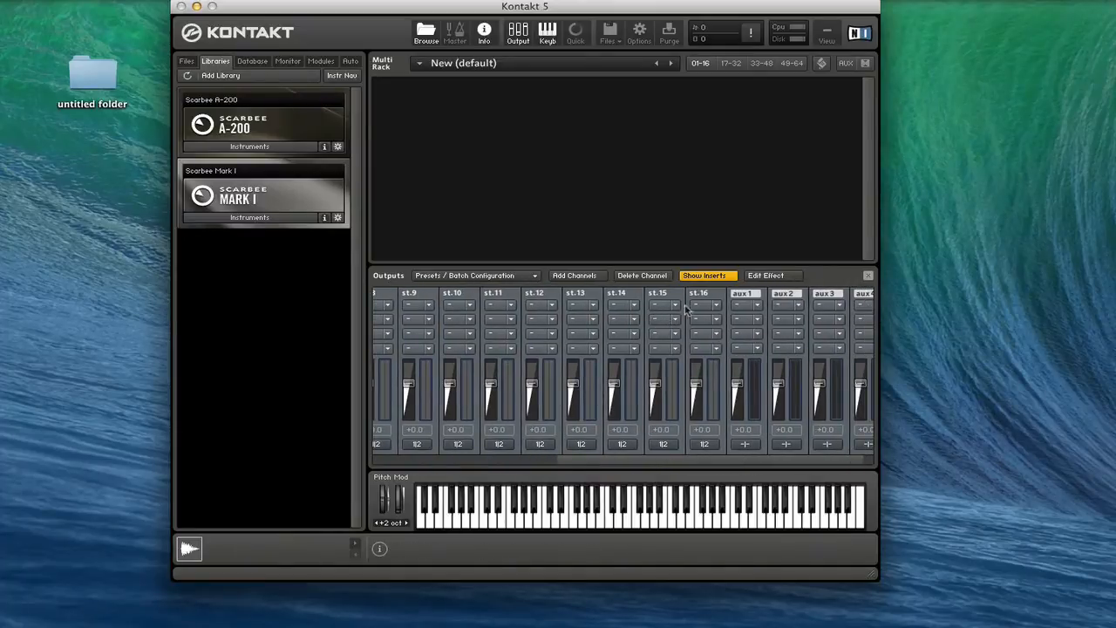
pyautogui.hscroll(-8, 483, 312)
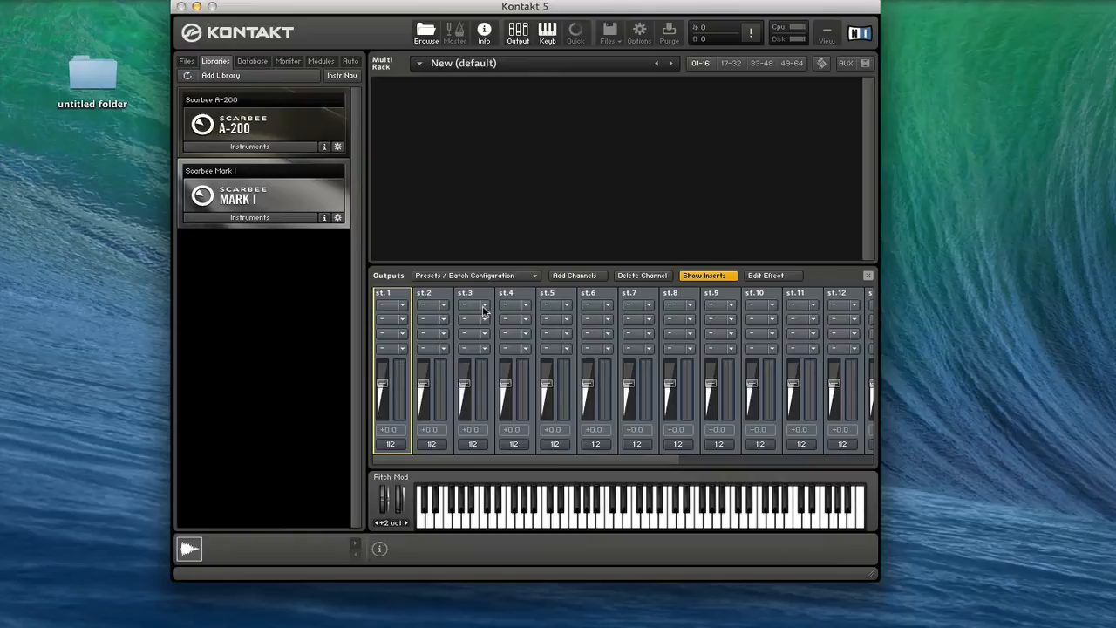
pyautogui.hscroll(7, 484, 312)
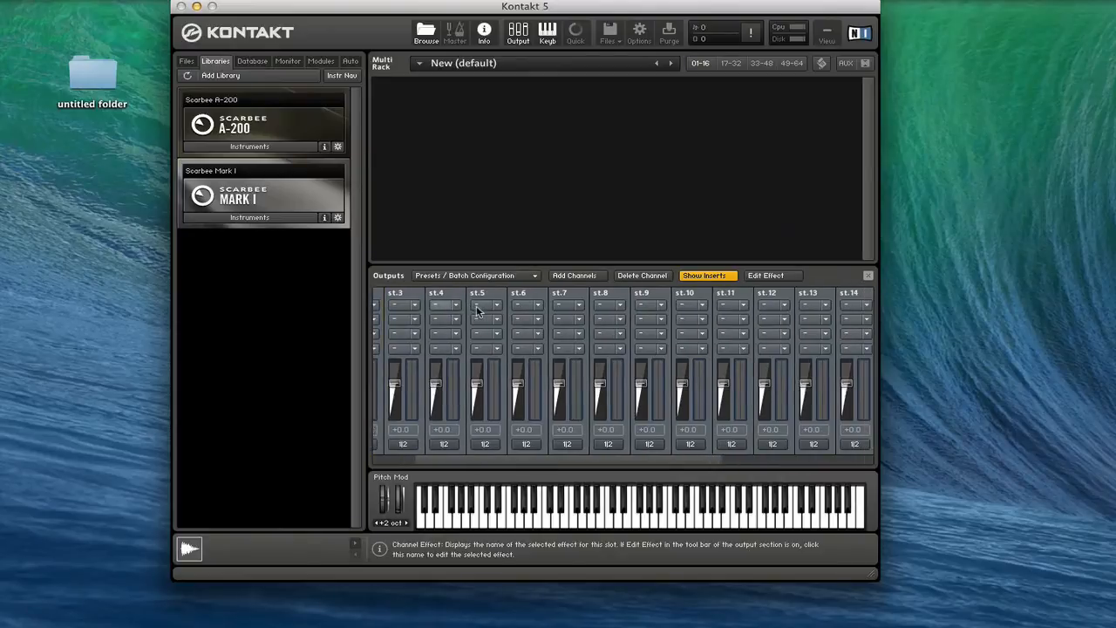
pyautogui.hscroll(1, 476, 312)
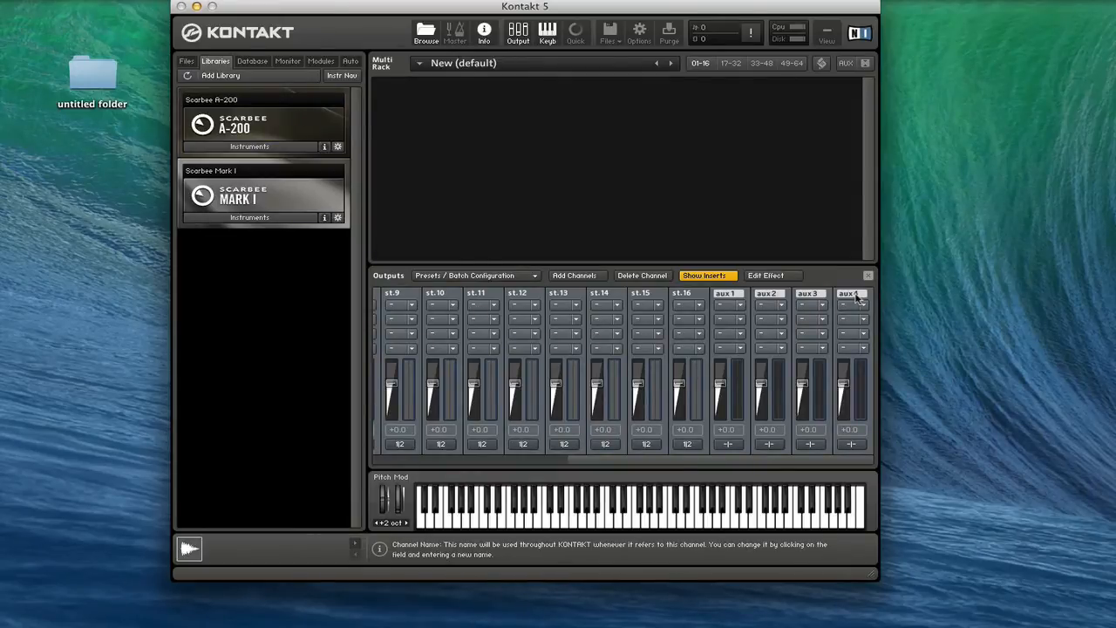
pyautogui.hscroll(-8, 645, 314)
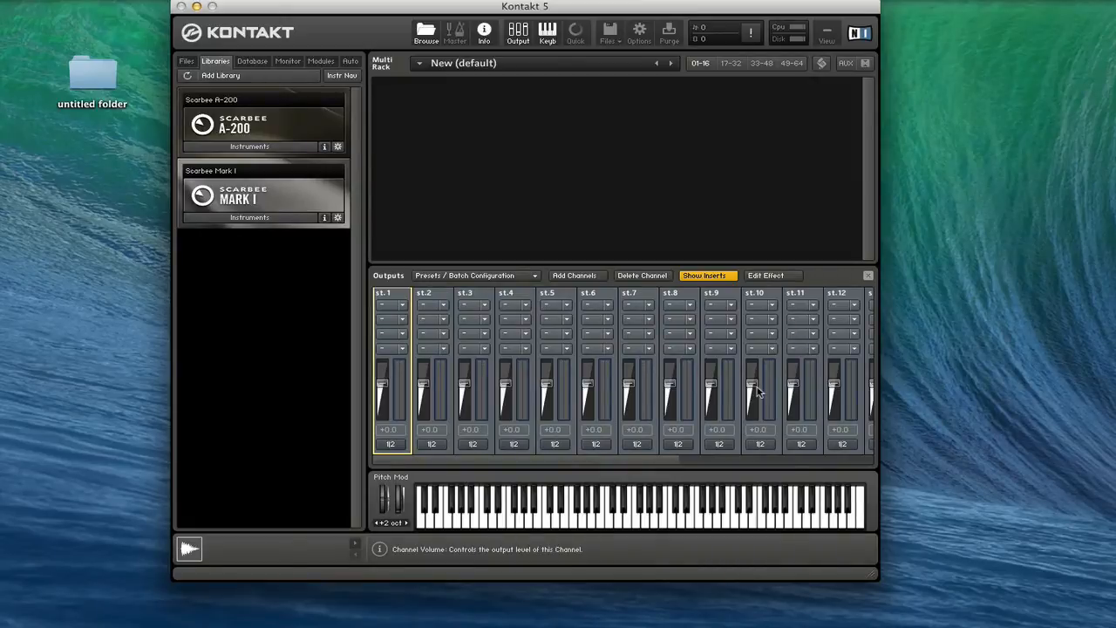
# Step: Add one new stereo master channel to the output section
pyautogui.click(572, 276)
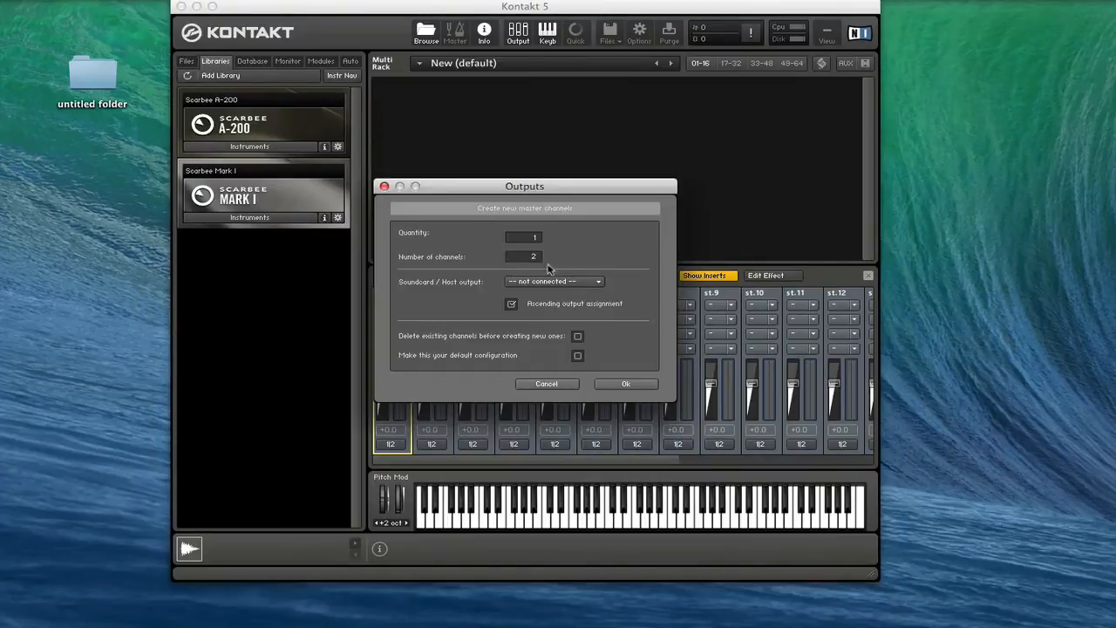
pyautogui.click(532, 240)
pyautogui.click(527, 260)
pyautogui.click(538, 259)
pyautogui.click(539, 254)
pyautogui.click(539, 255)
pyautogui.click(538, 254)
pyautogui.click(539, 259)
pyautogui.click(538, 259)
pyautogui.click(625, 385)
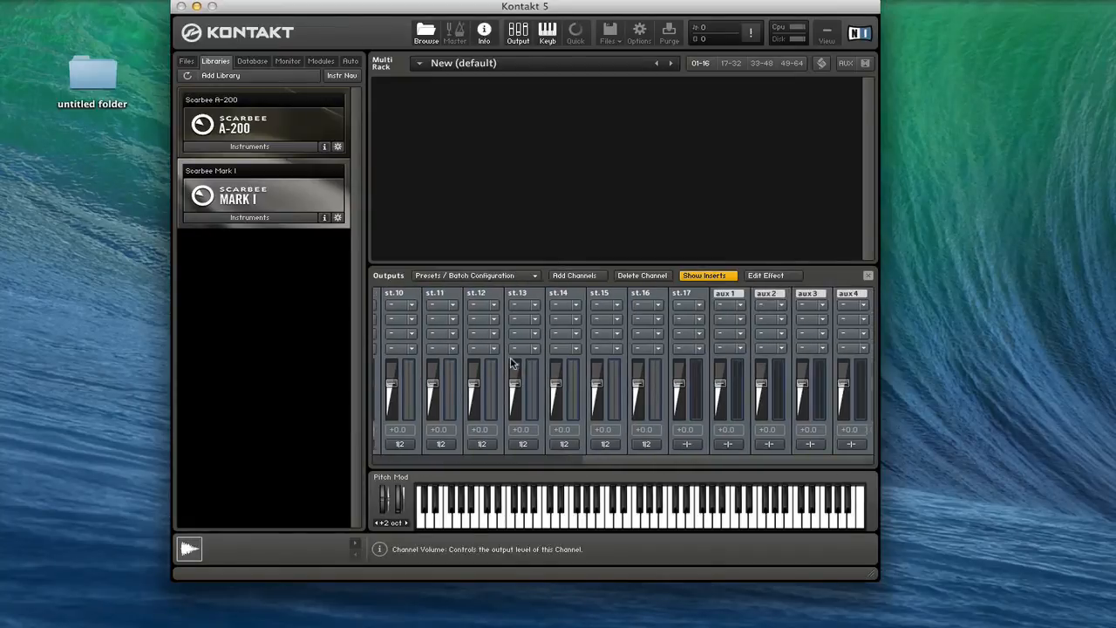
# Step: Delete the st.17 channel from the output section
pyautogui.click(694, 409)
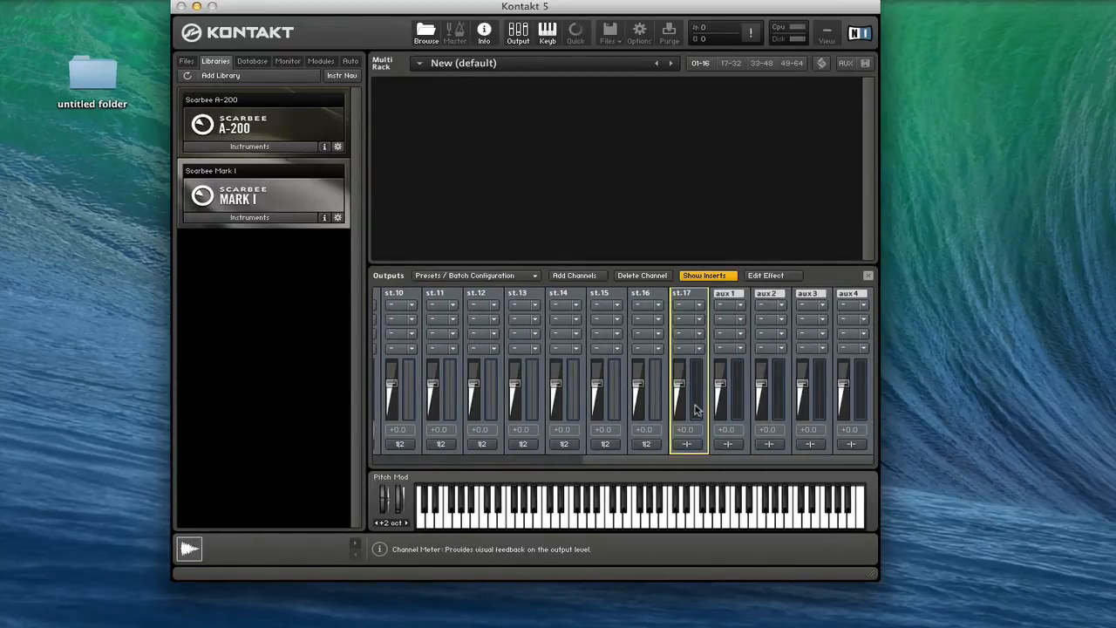
pyautogui.click(644, 276)
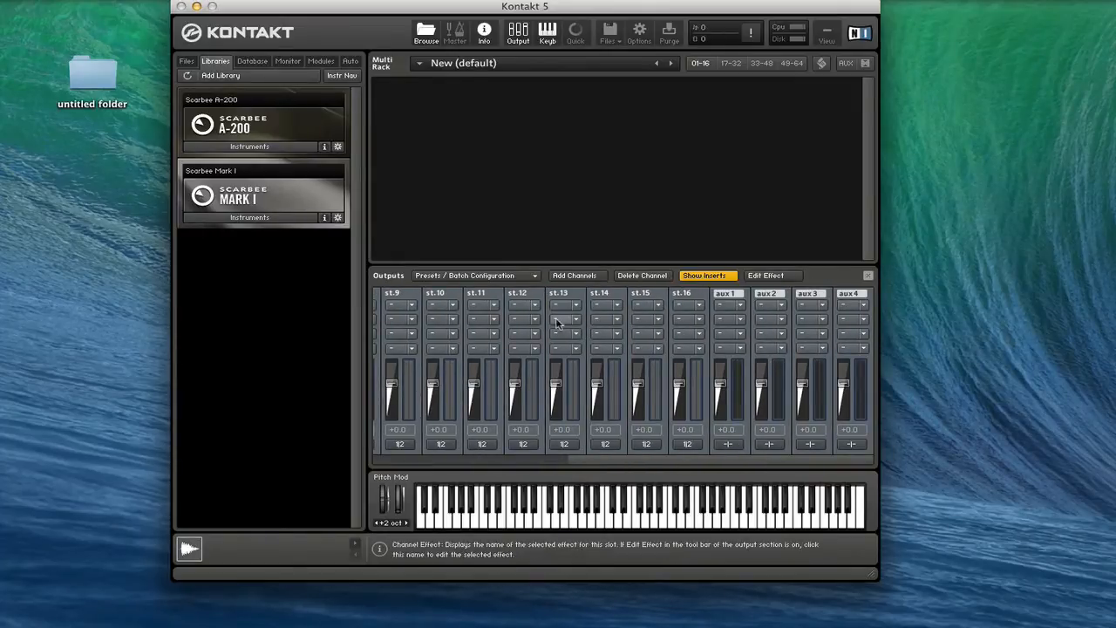
# Step: Examine the plug-in formats for which the current output section state can be saved as default
pyautogui.click(534, 277)
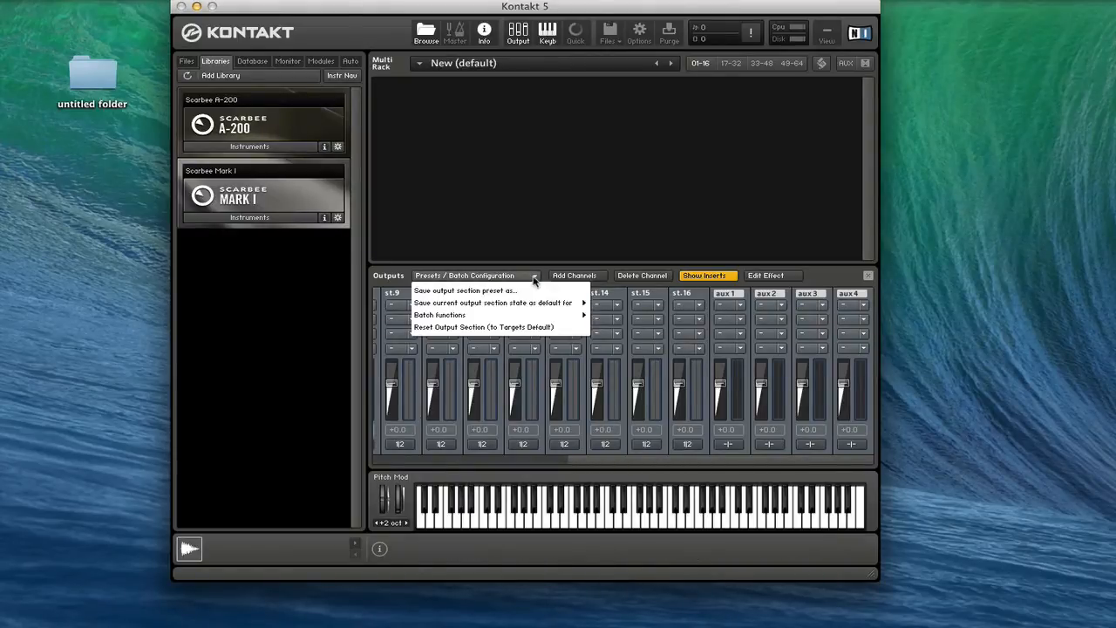
pyautogui.moveTo(528, 306)
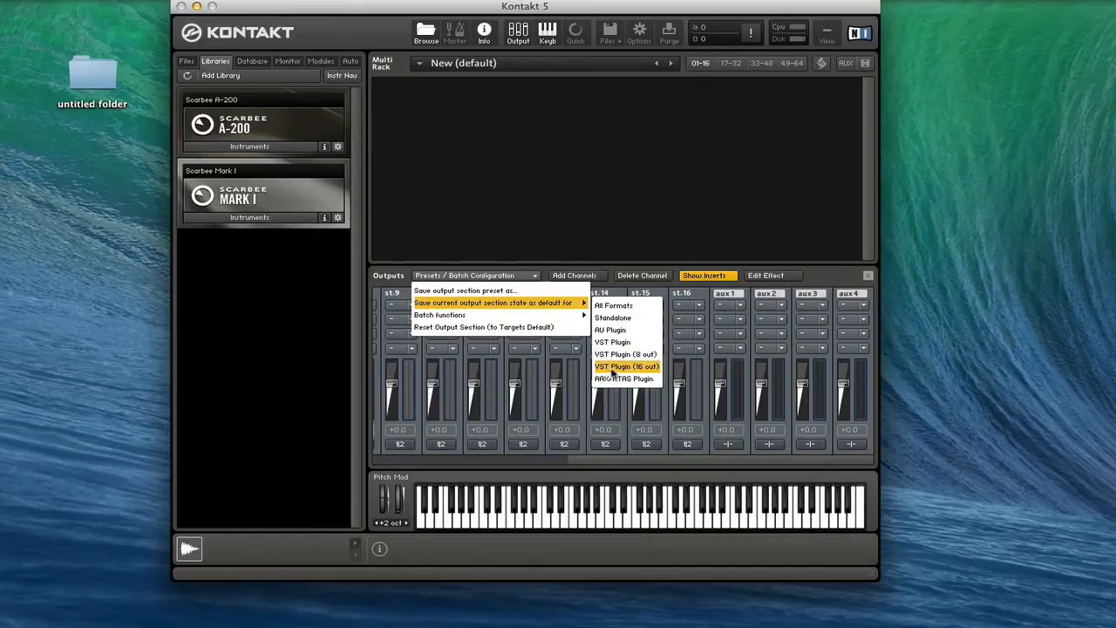
pyautogui.click(571, 271)
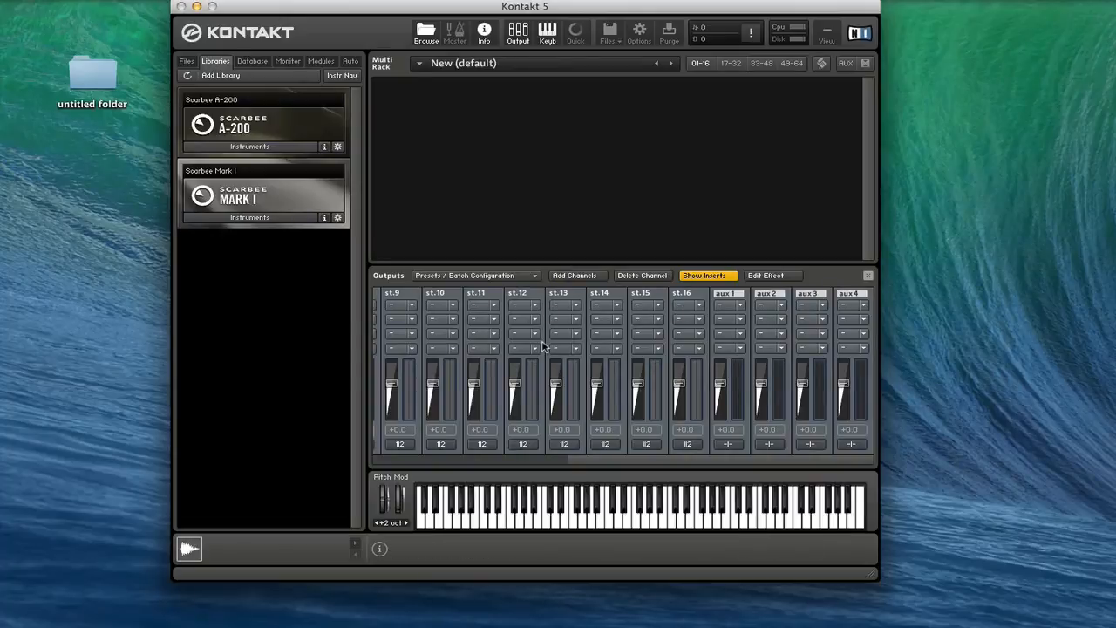
pyautogui.hscroll(-10, 542, 346)
pyautogui.hscroll(10, 542, 346)
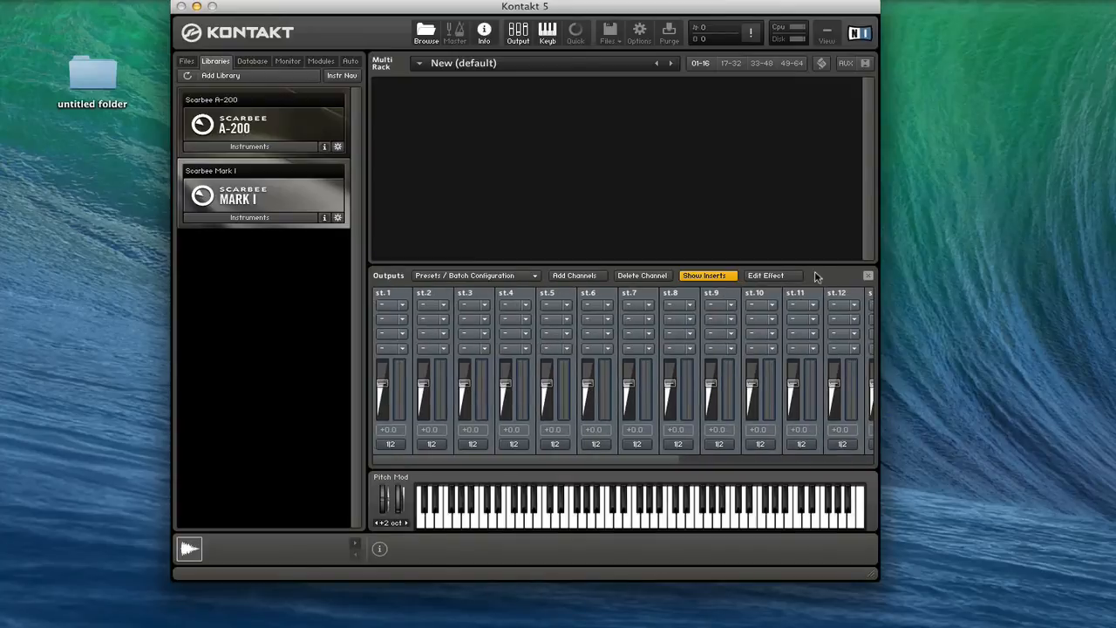
# Step: Close the output section and quit Kontakt 5
pyautogui.click(867, 275)
pyautogui.click(48, 2)
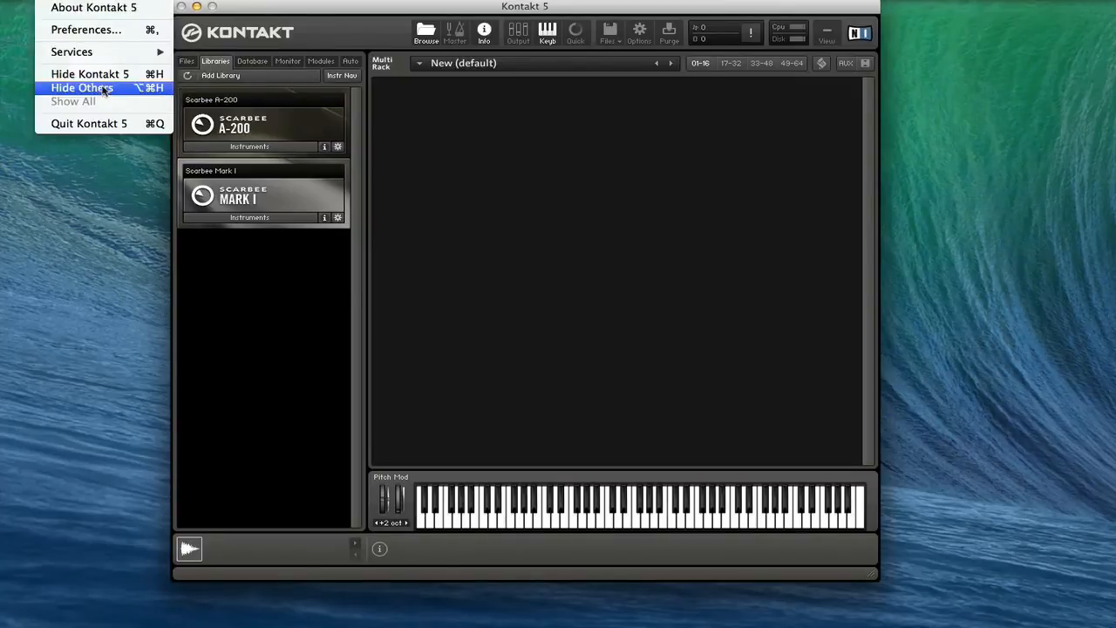
pyautogui.click(113, 120)
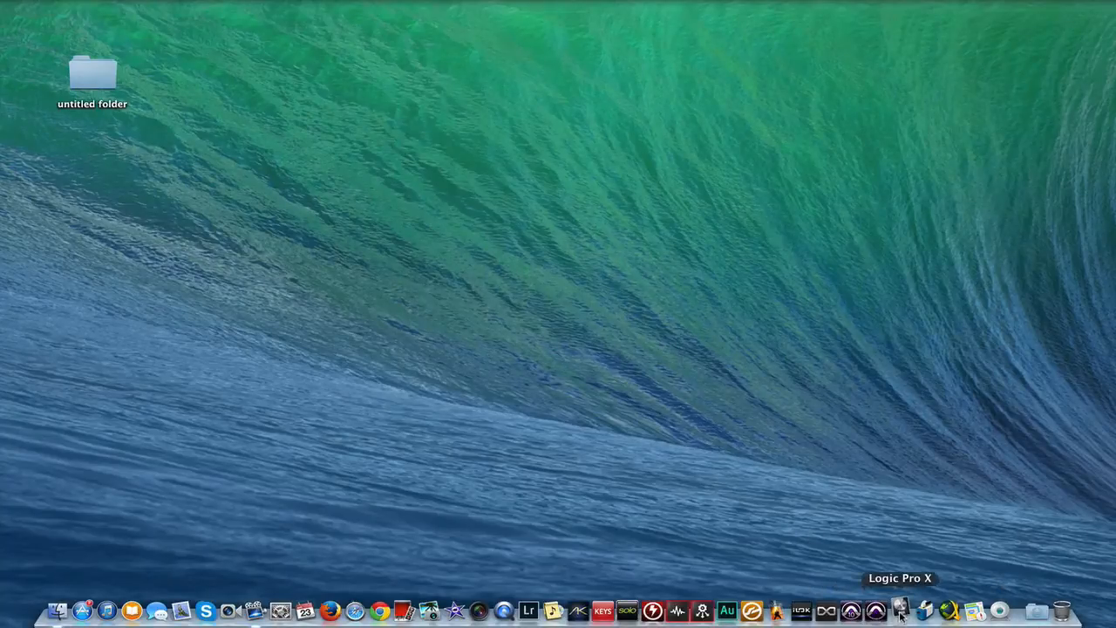
# Step: Switch to Logic Pro X and create a new empty project
pyautogui.click(900, 611)
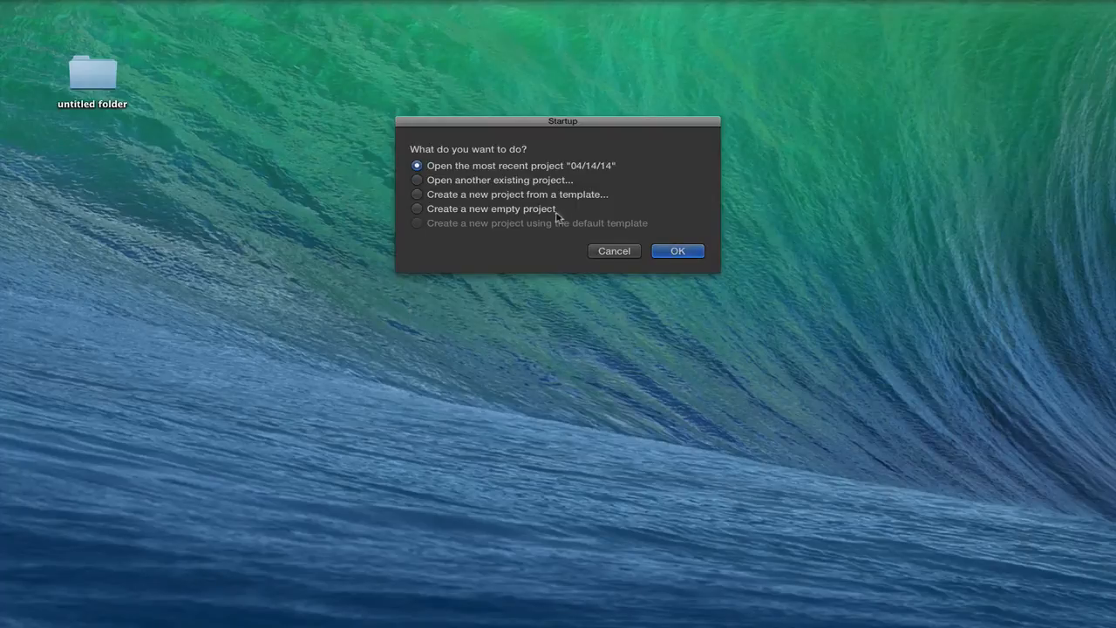
pyautogui.click(417, 209)
pyautogui.click(667, 252)
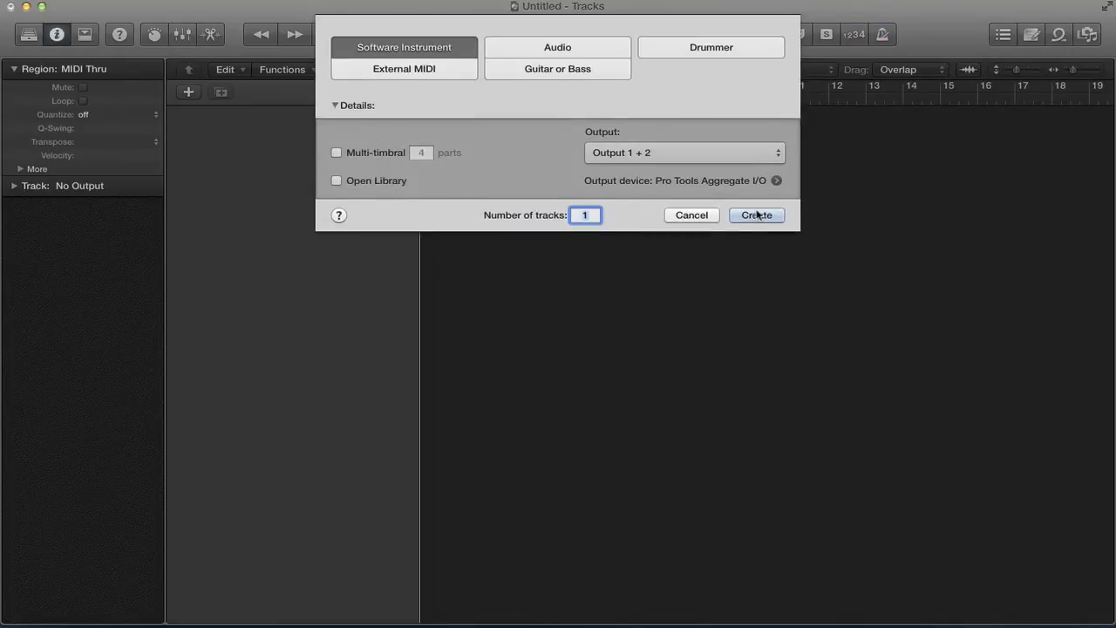
# Step: Create a multi-timbral software instrument with 8 parts on Output 1 + 2
pyautogui.click(337, 156)
pyautogui.click(418, 152)
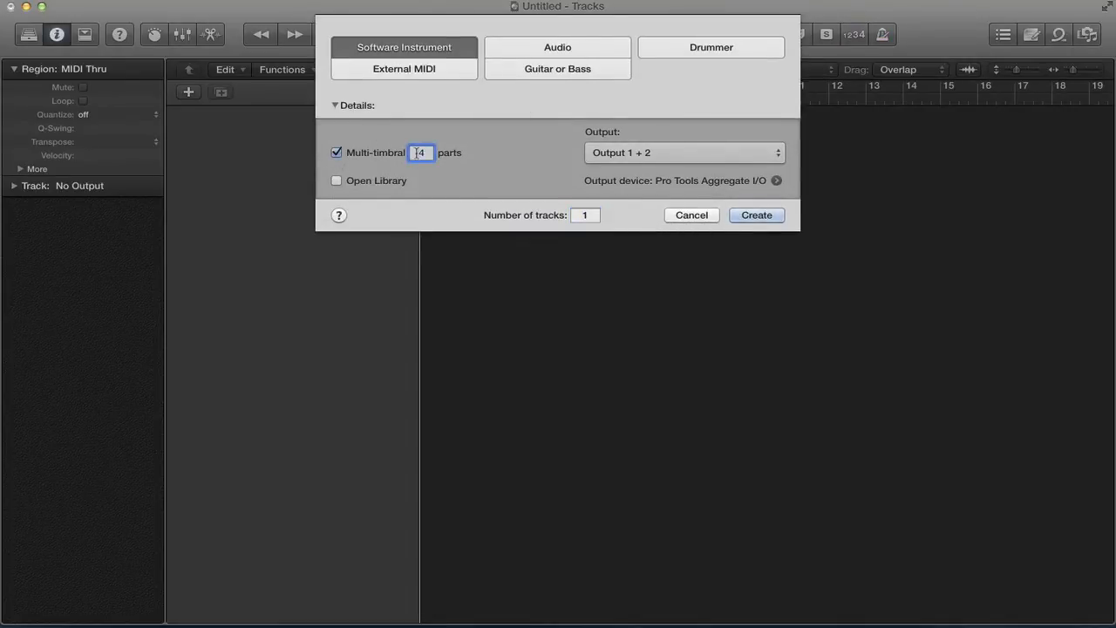
pyautogui.write('8')
pyautogui.click(748, 217)
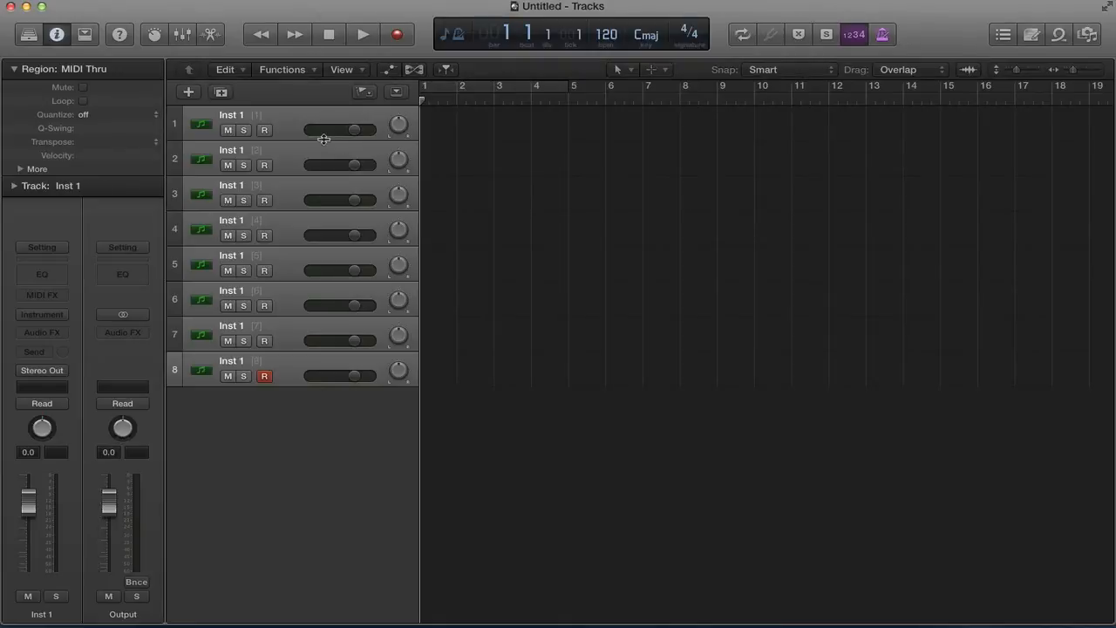
# Step: Insert the Native Instruments Kontakt 5 AU instrument on the Inst 1 channel strip as Multi Output (16xStereo)
pyautogui.click(42, 314)
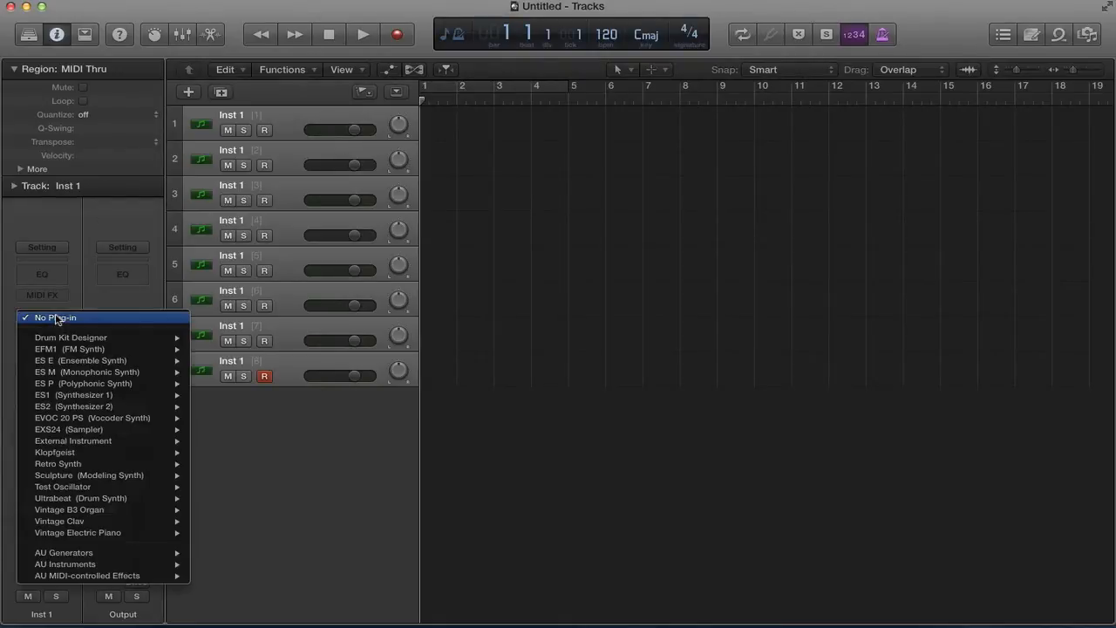
pyautogui.moveTo(83, 569)
pyautogui.moveTo(245, 581)
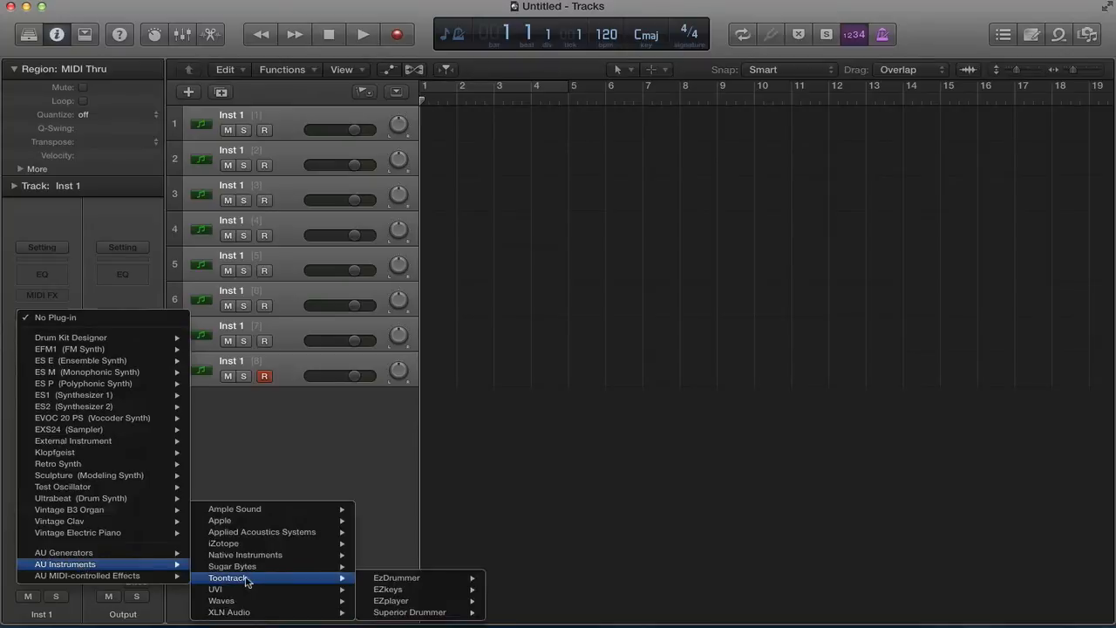
pyautogui.moveTo(267, 559)
pyautogui.moveTo(403, 566)
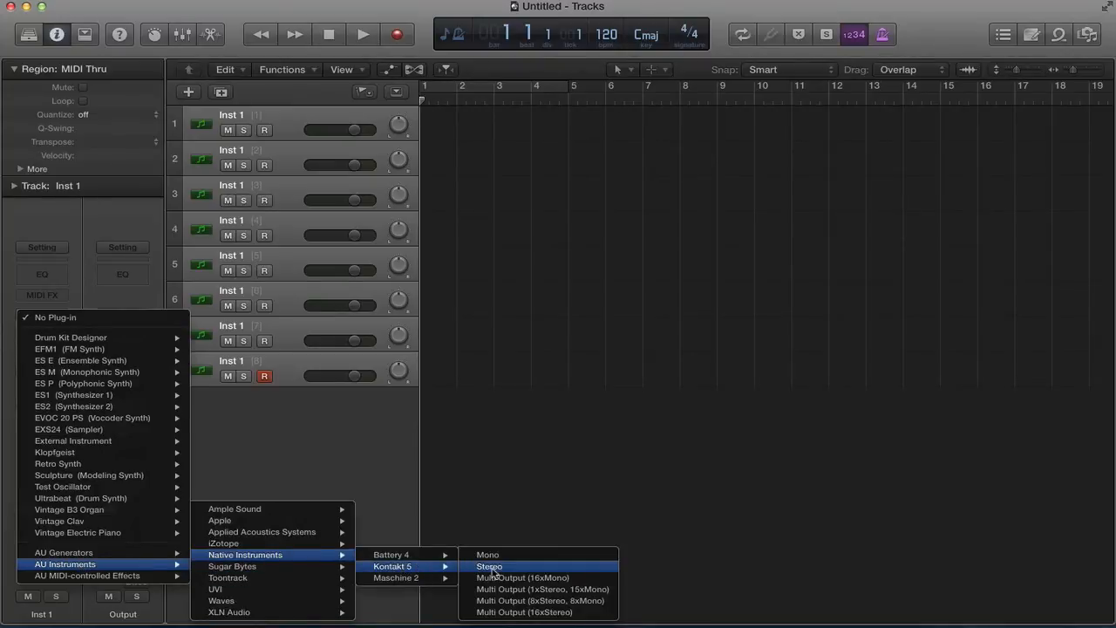
pyautogui.click(515, 613)
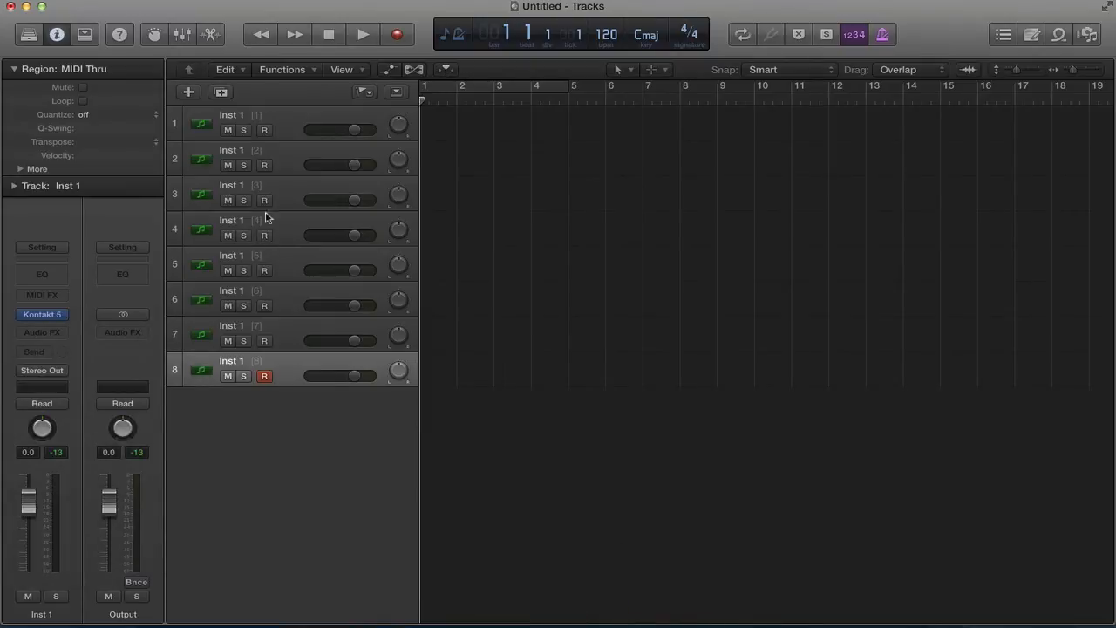
# Step: Open Kontakt 5 from the first Inst 1 track and load the Scarbee Mark I.nki instrument into the rack
pyautogui.click(296, 128)
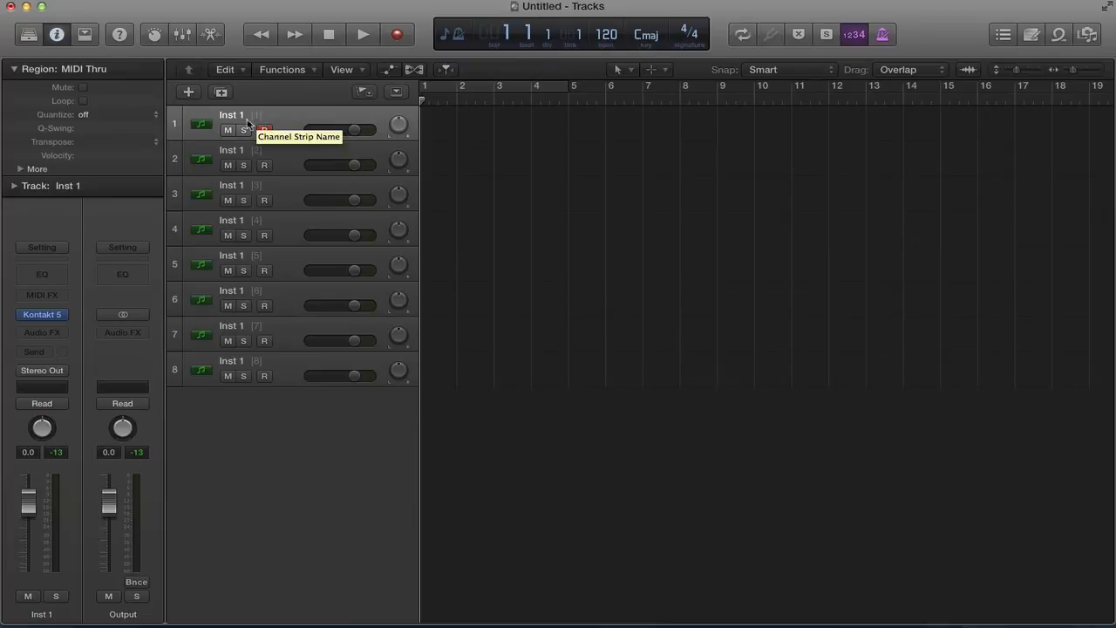
pyautogui.click(45, 315)
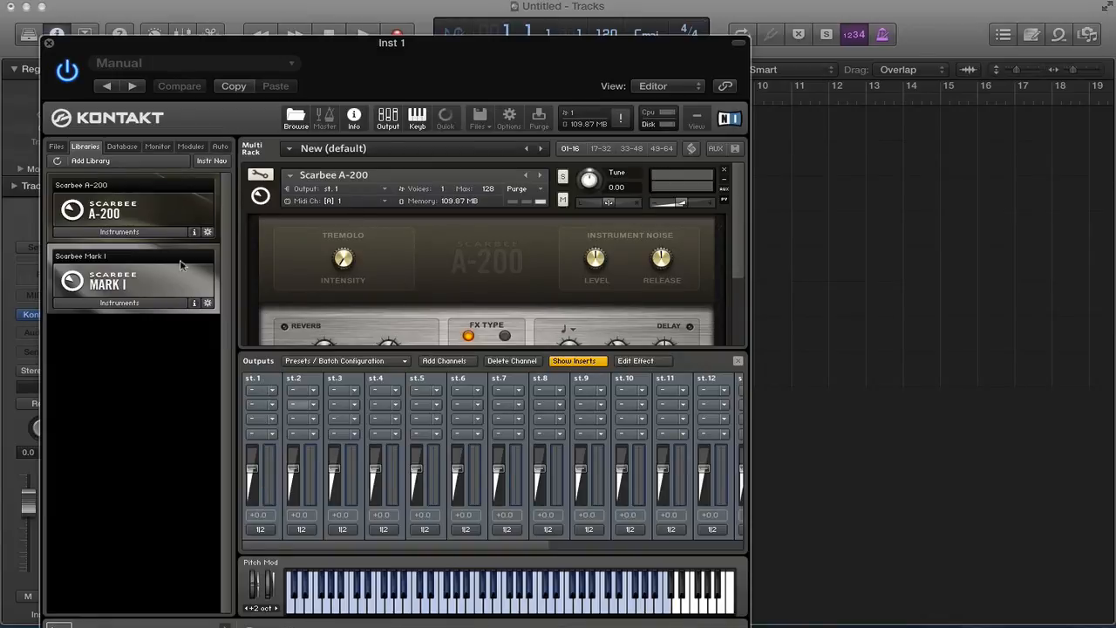
pyautogui.click(166, 303)
pyautogui.doubleClick(133, 336)
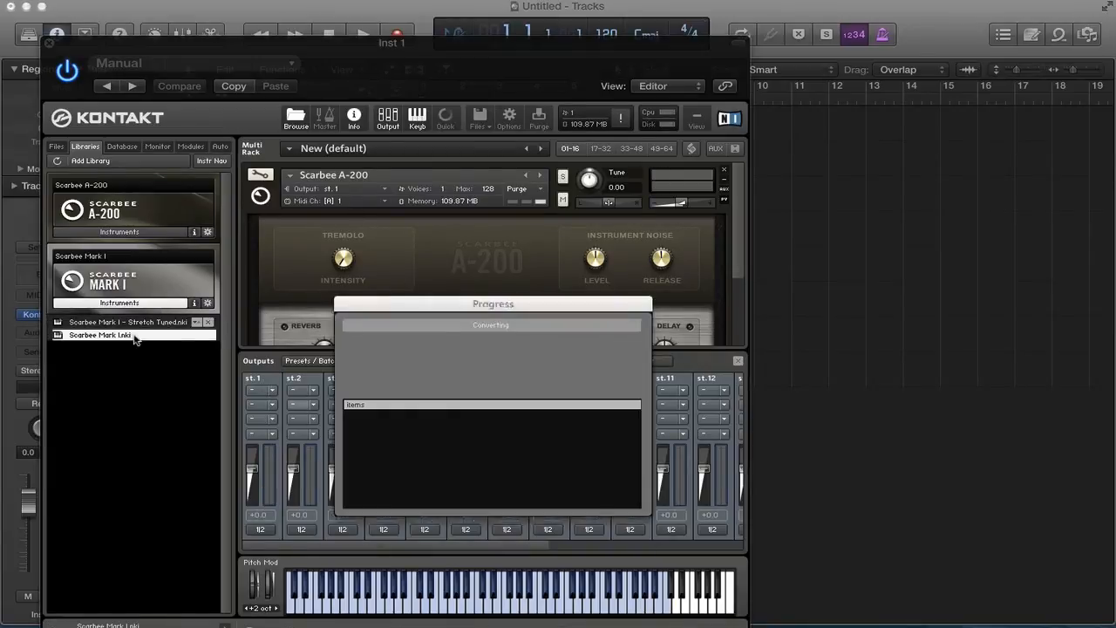
# Step: Route the Scarbee Mark I to output st.2, close the plug-in window and select the second Inst 1 track
pyautogui.scroll(-4, 348, 303)
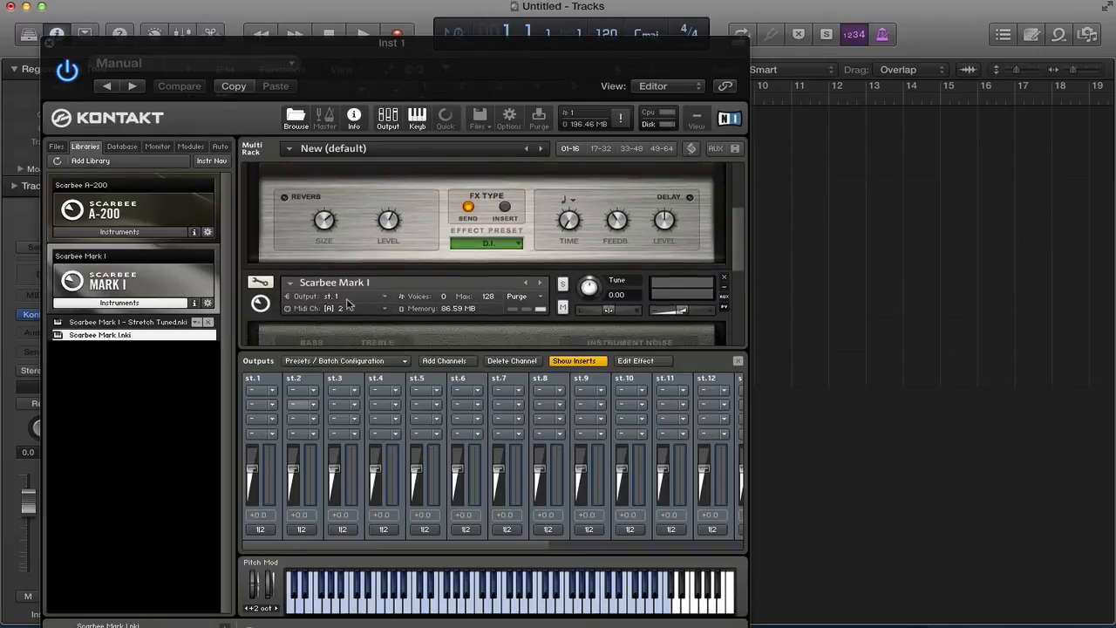
pyautogui.scroll(-1, 347, 303)
pyautogui.click(384, 269)
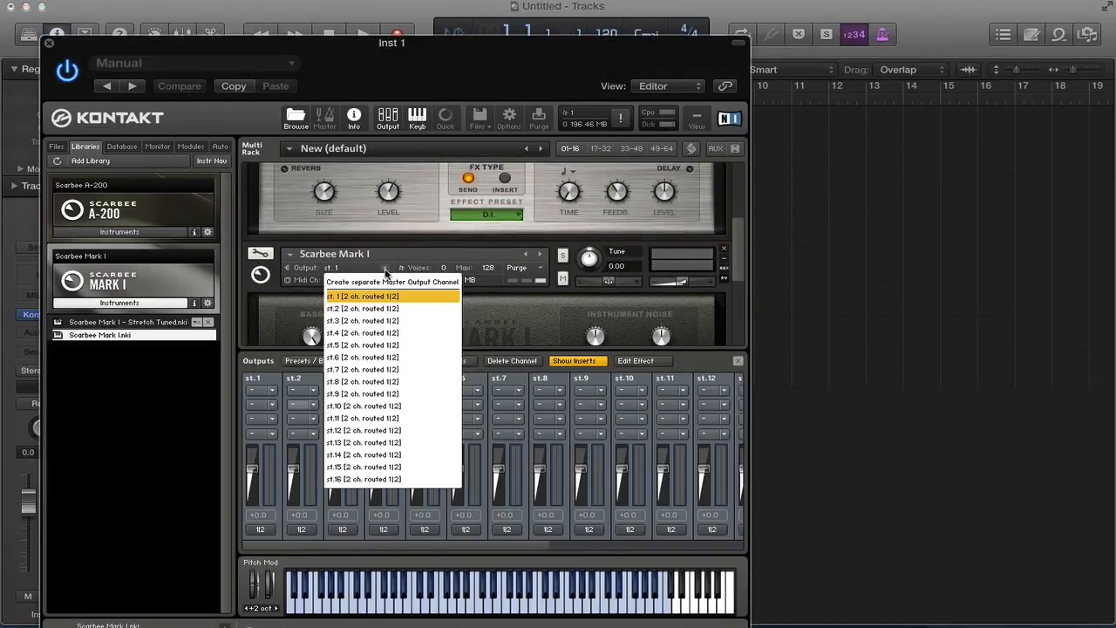
pyautogui.click(380, 309)
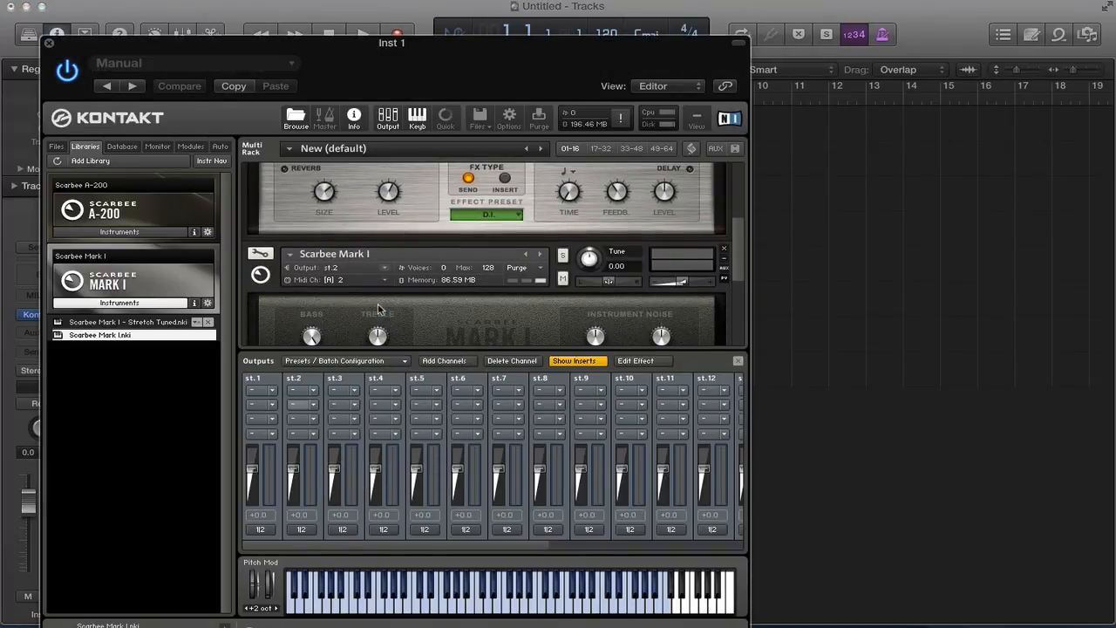
pyautogui.click(50, 44)
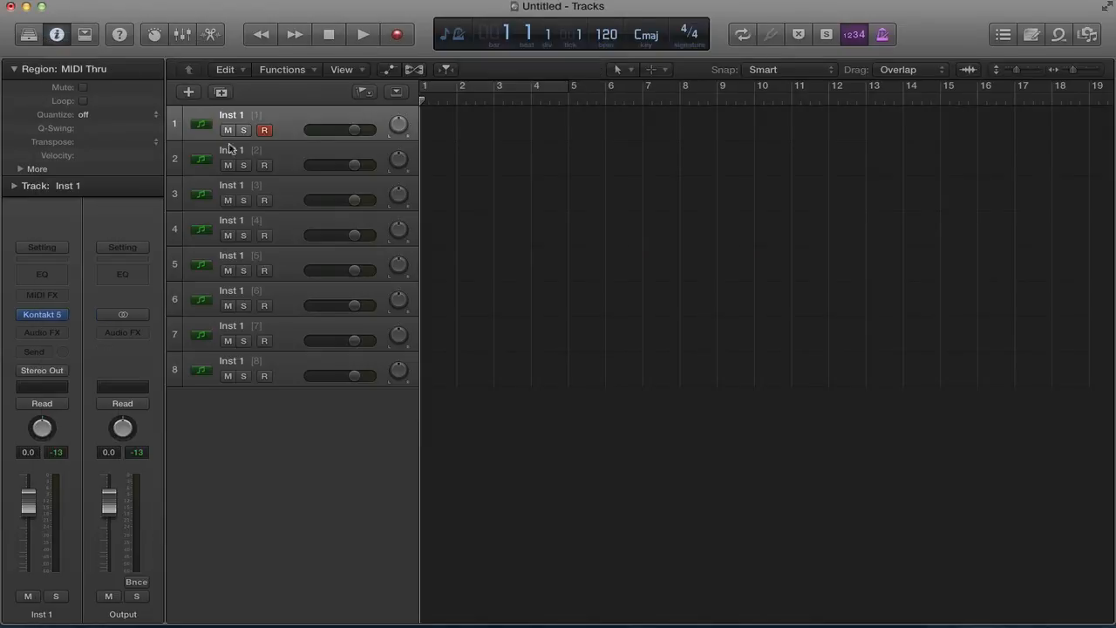
pyautogui.click(277, 158)
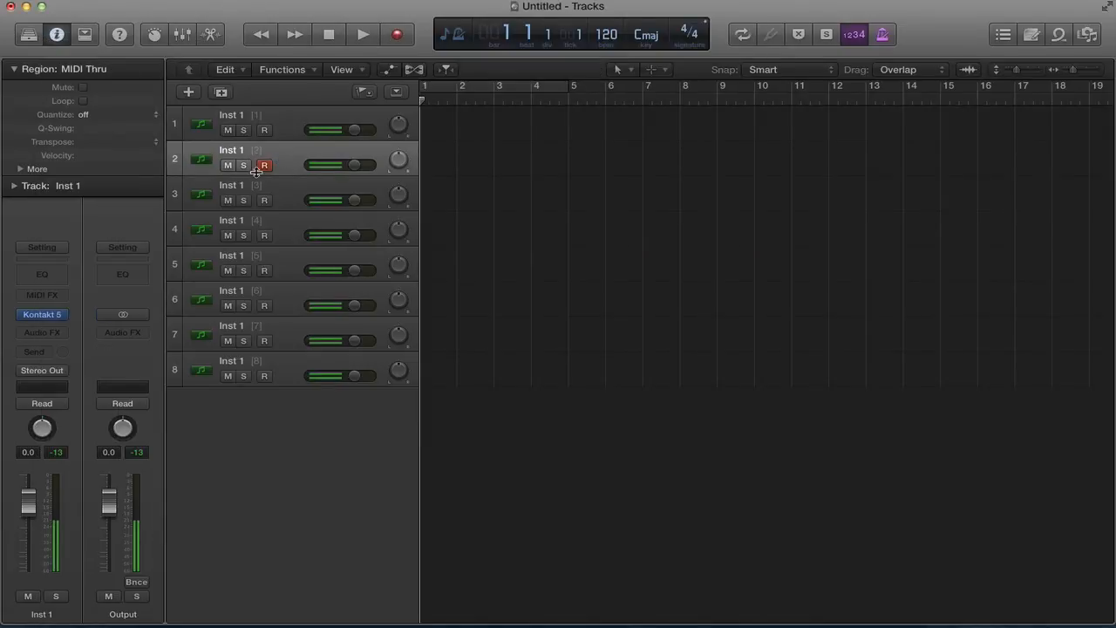